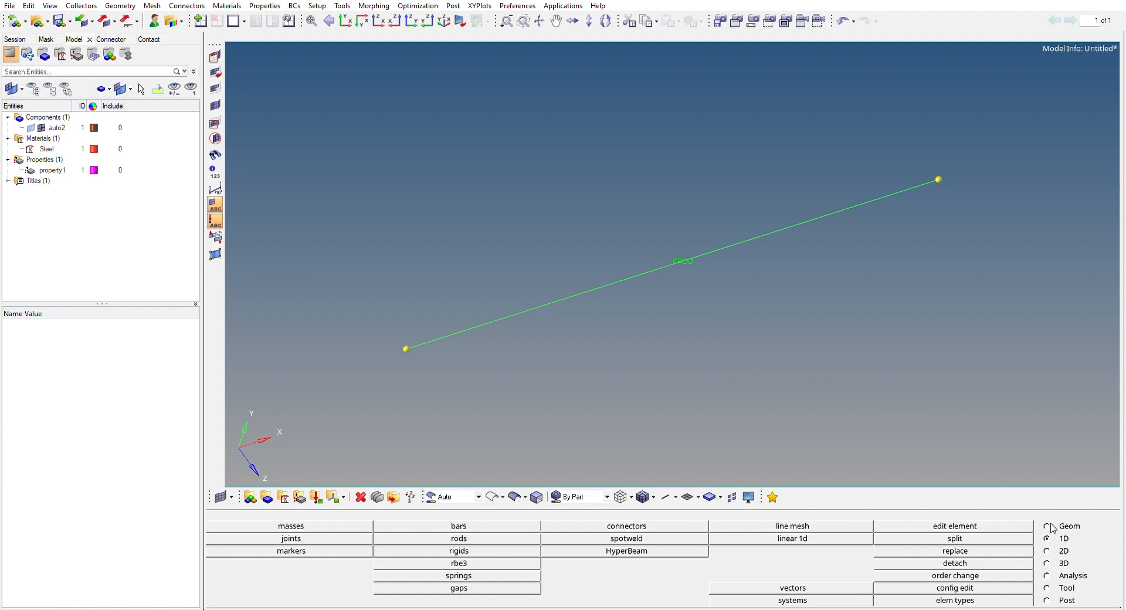
Step: Create a standard I beam section from the OPTISTRUCT library in HyperBeam and return to the model view
click(697, 545)
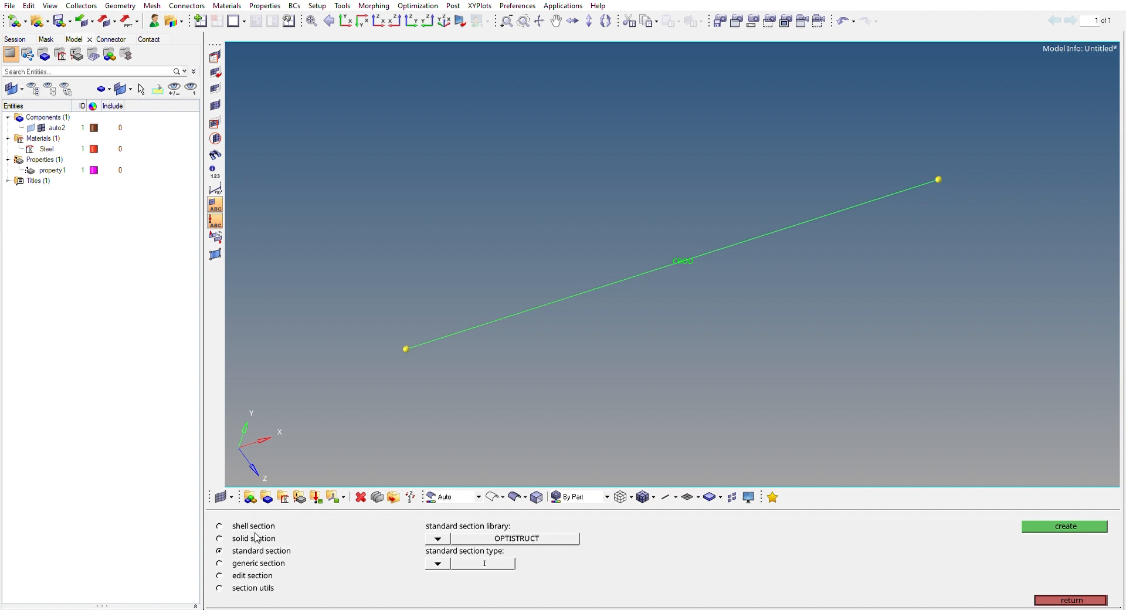
click(261, 560)
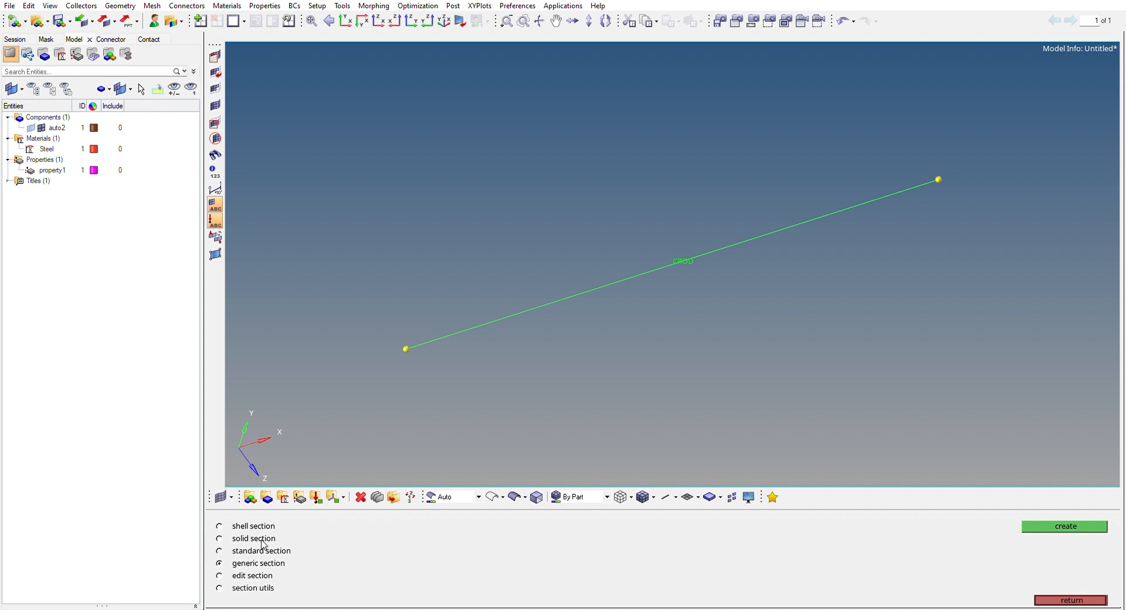
click(262, 549)
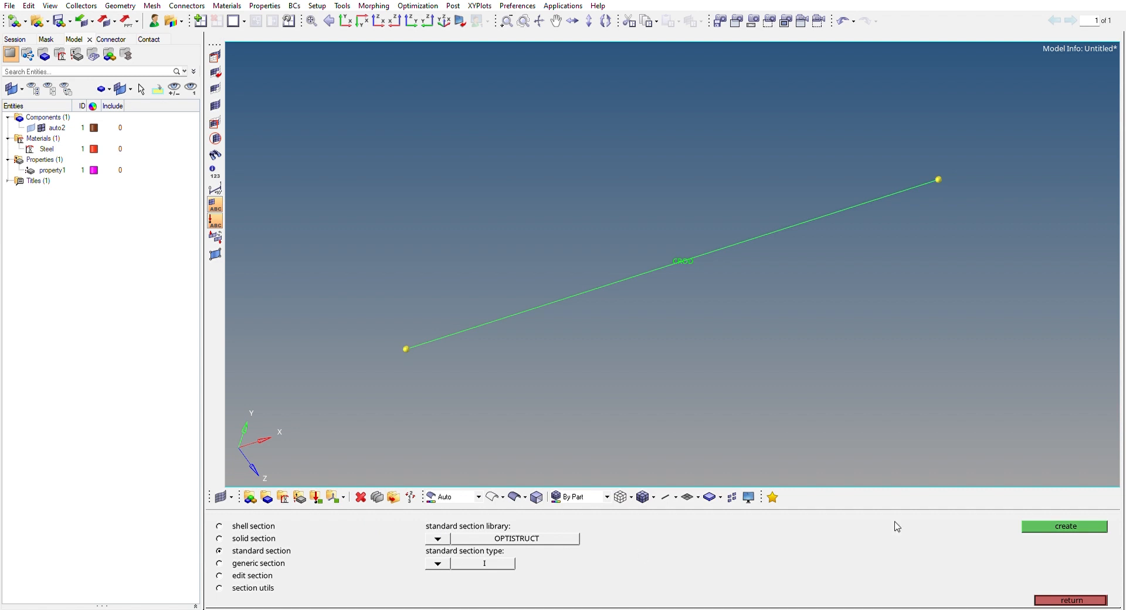
click(1052, 522)
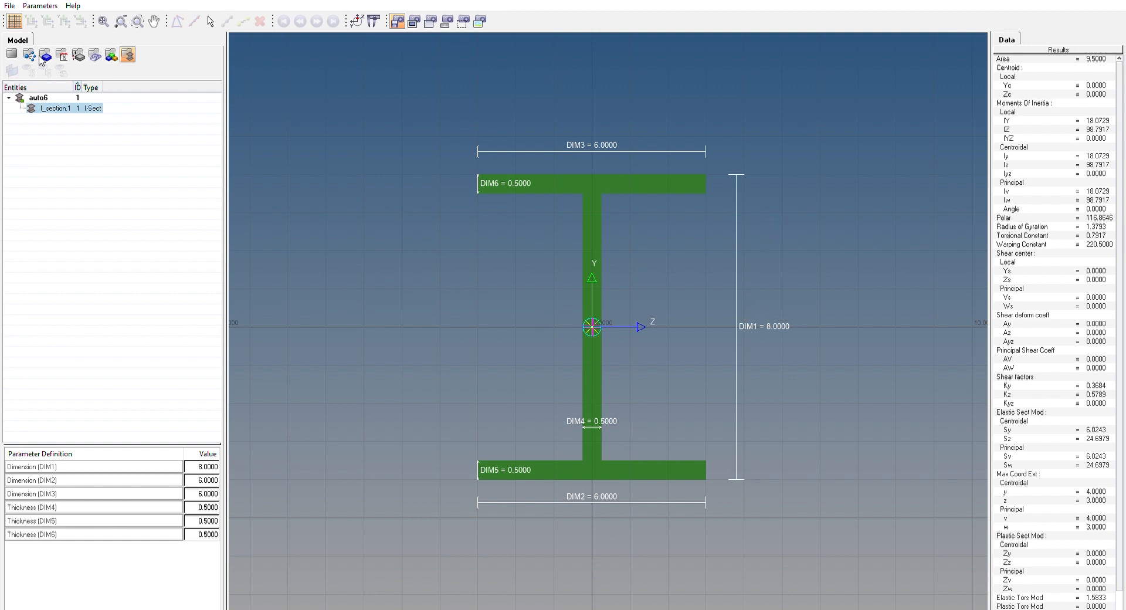
click(13, 53)
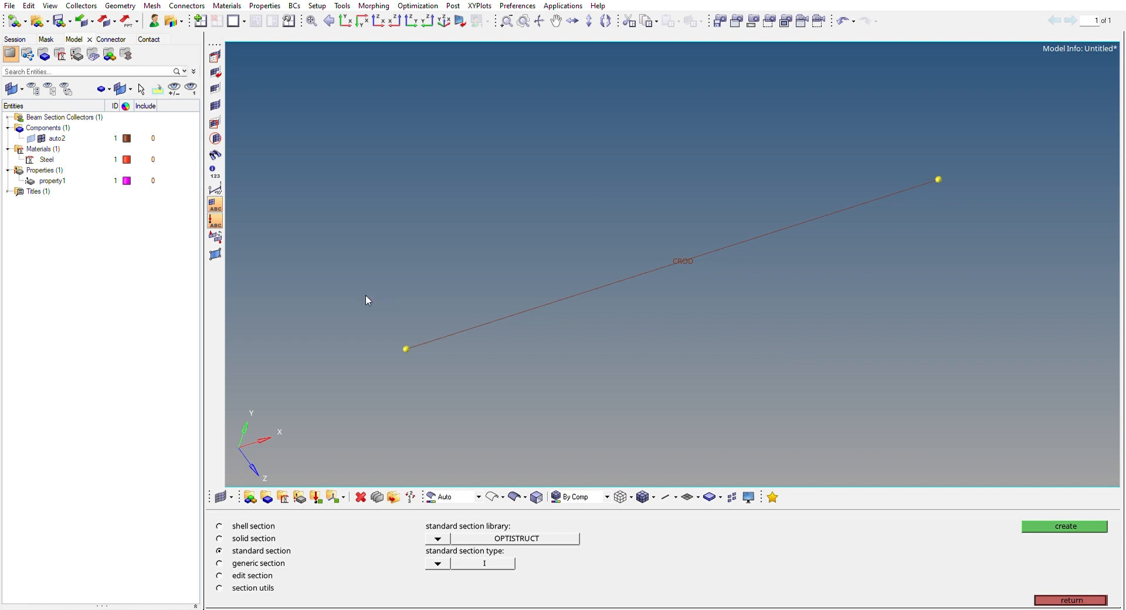
Step: Leave HyperBeam and display the parameters of the I_section.1 beam section in the auto6 collector
click(8, 117)
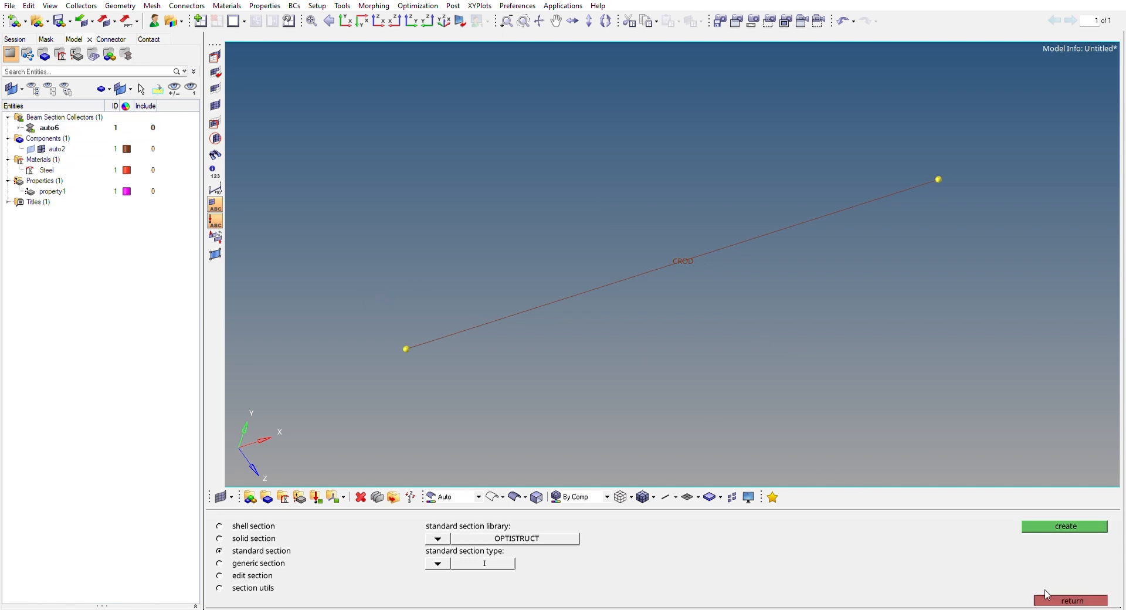
click(1071, 600)
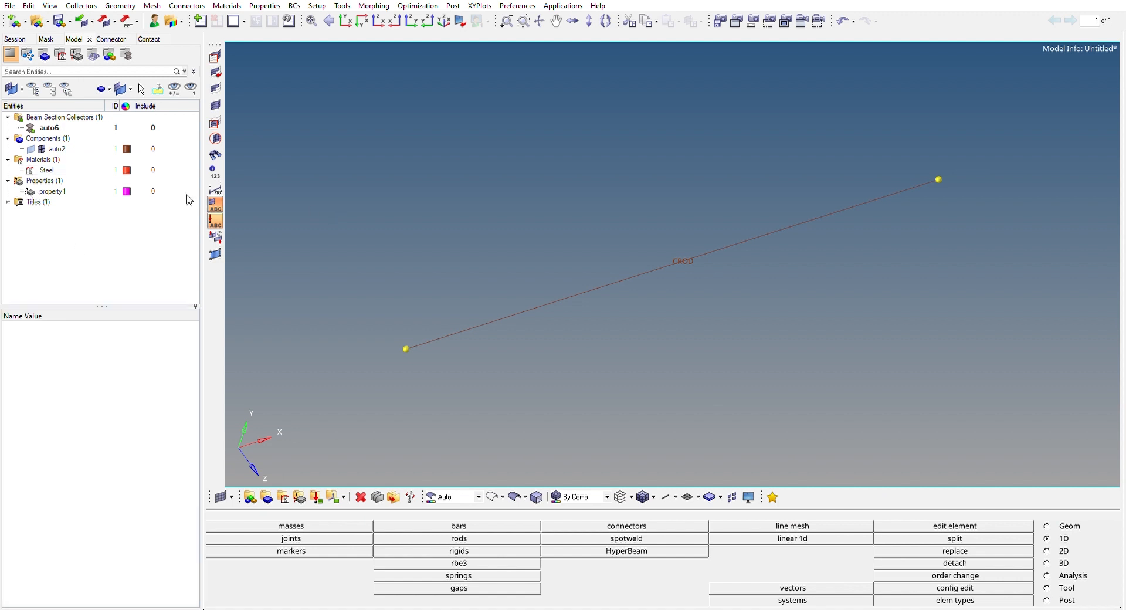
click(19, 127)
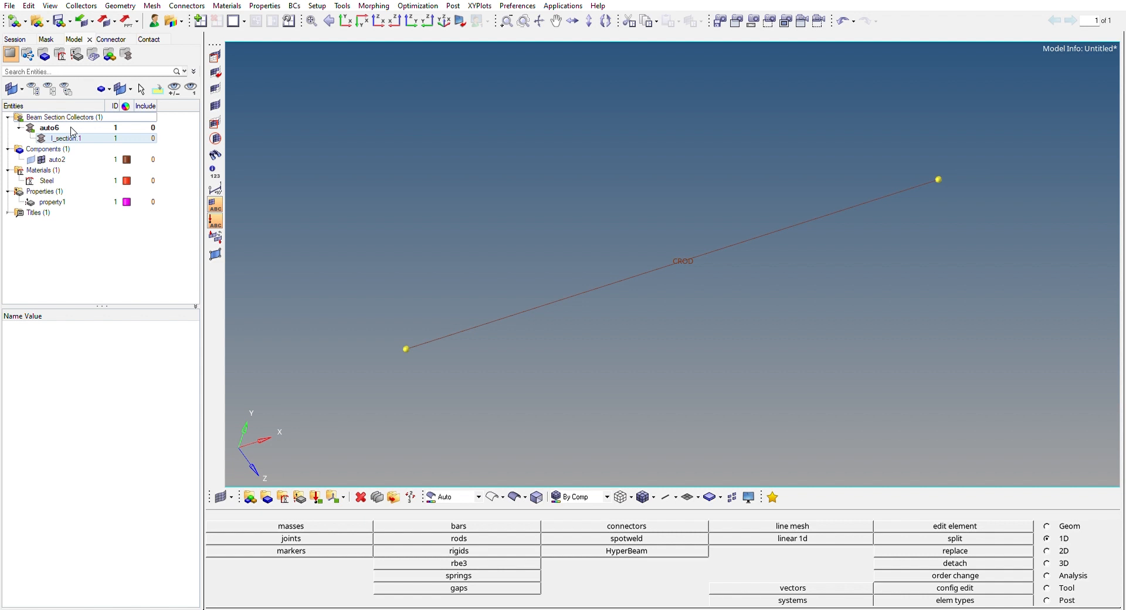
click(71, 134)
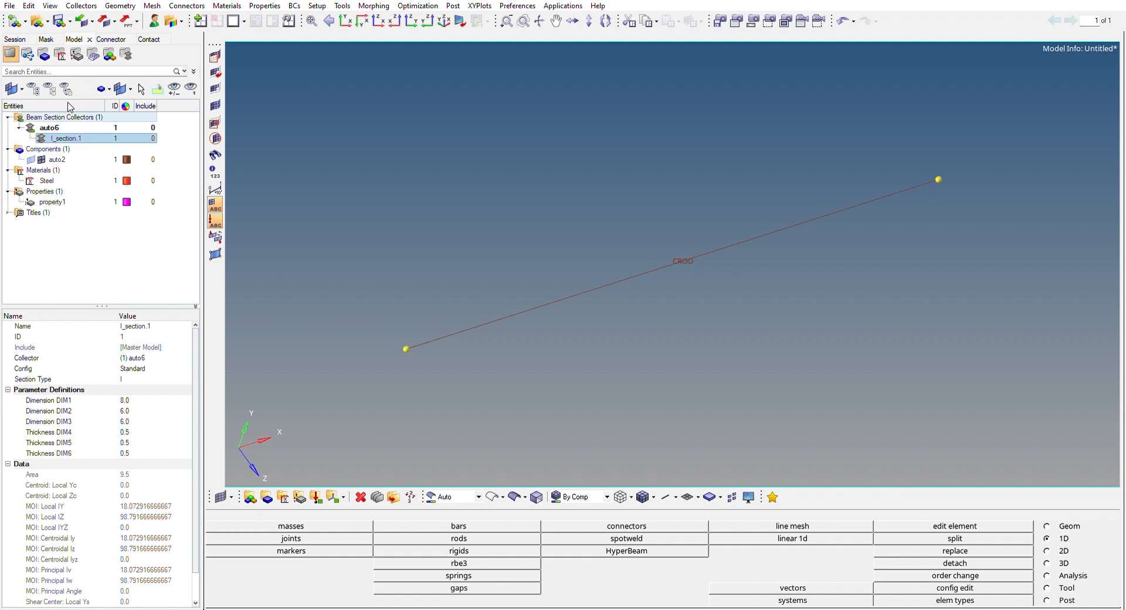
Step: Assign I_section.1 as the beam section of the PBEAM property property1
click(82, 201)
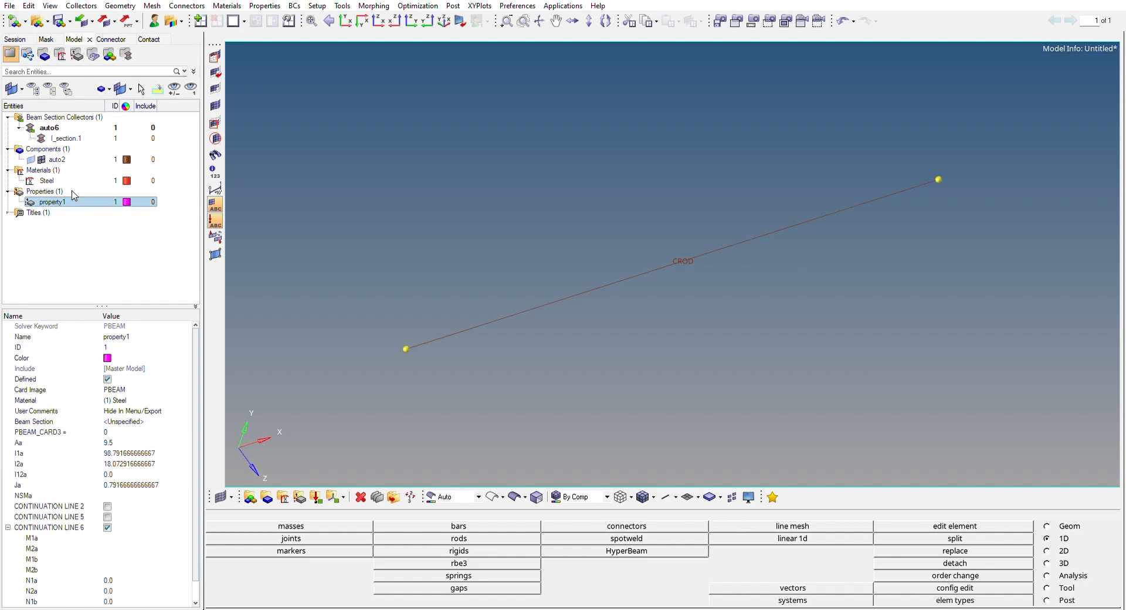
click(123, 419)
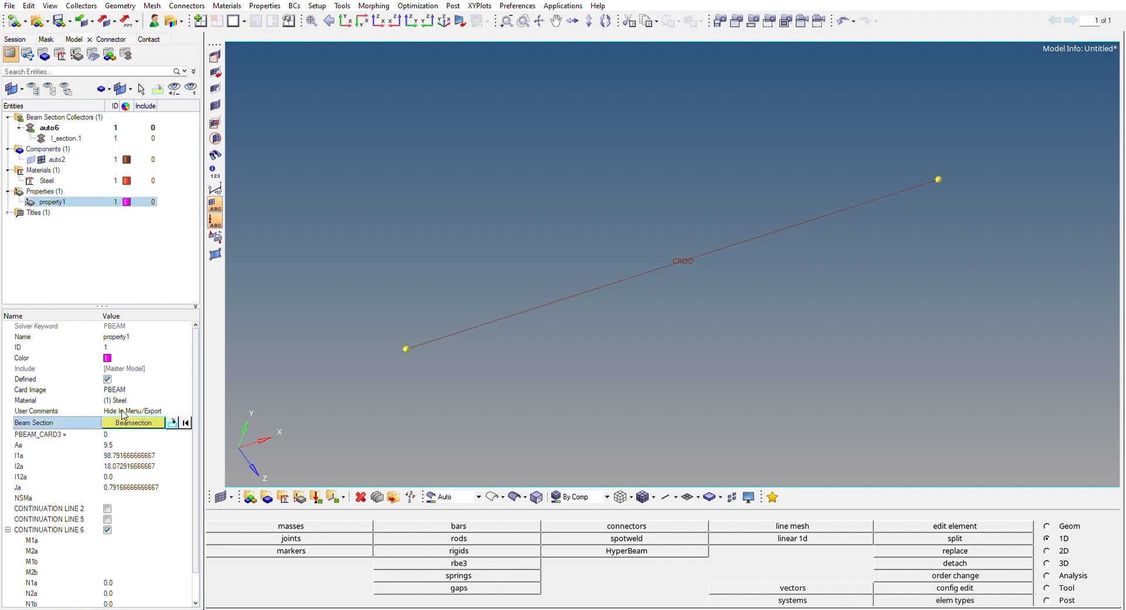
click(103, 553)
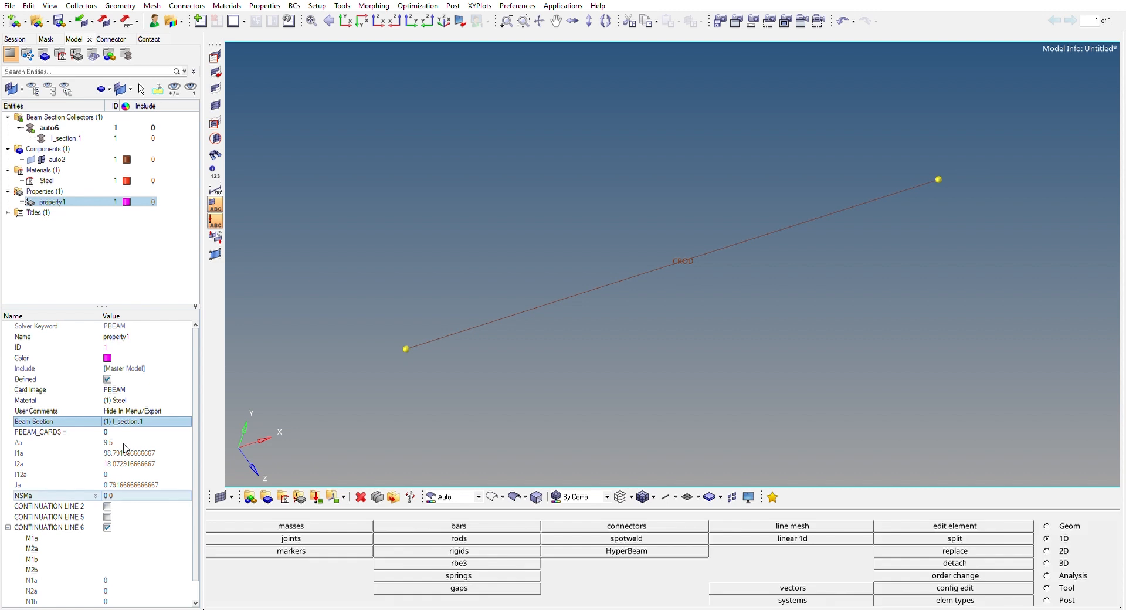
click(101, 254)
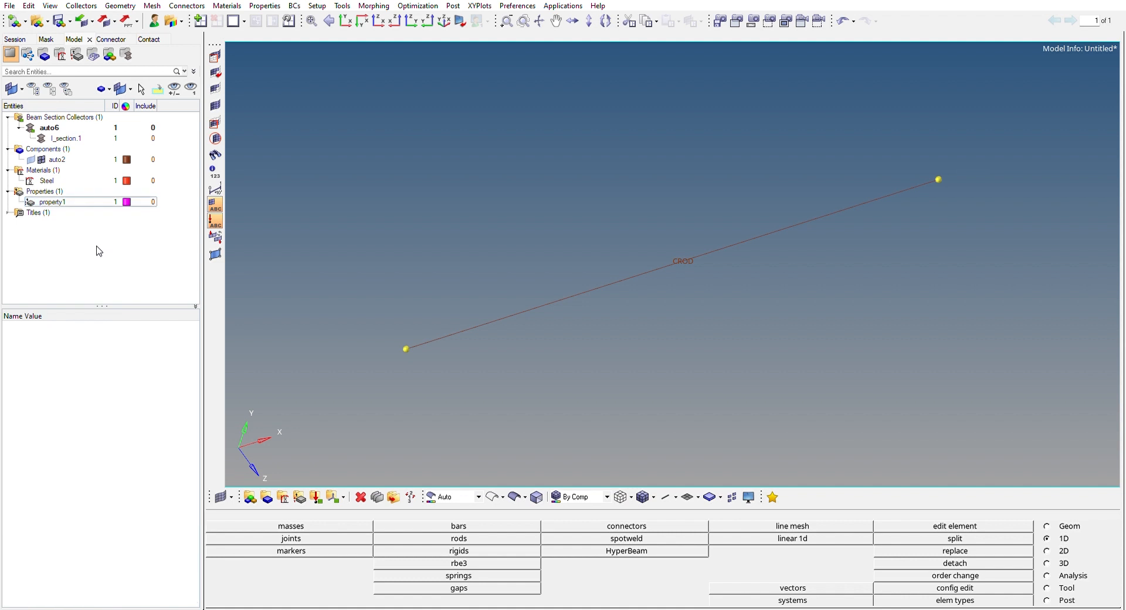
Step: Check which property and material are assigned to the component auto2
click(57, 157)
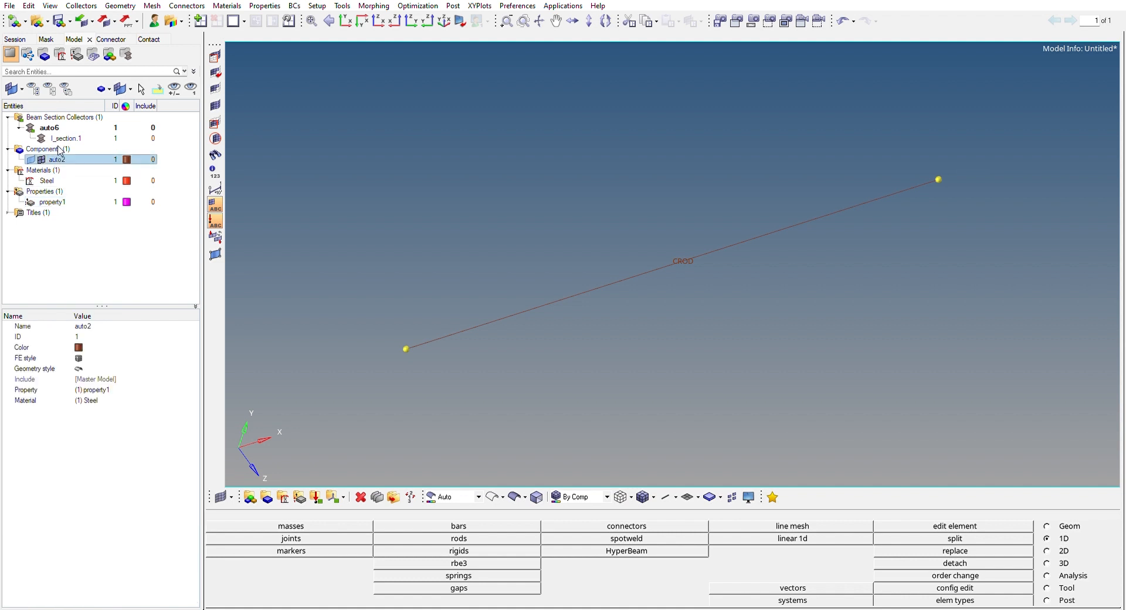
click(70, 389)
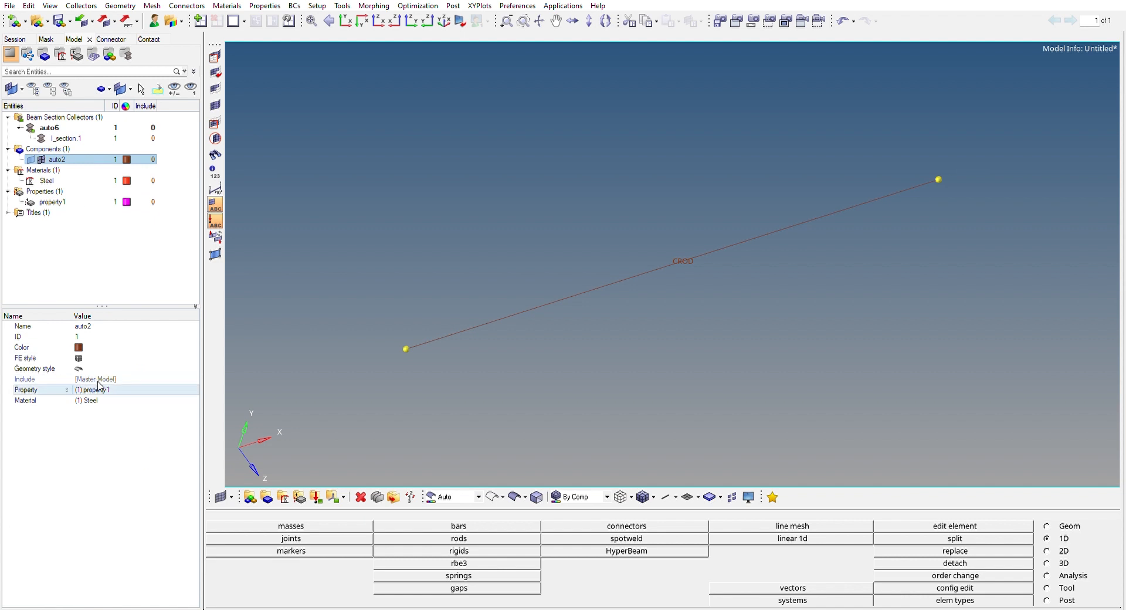
click(108, 265)
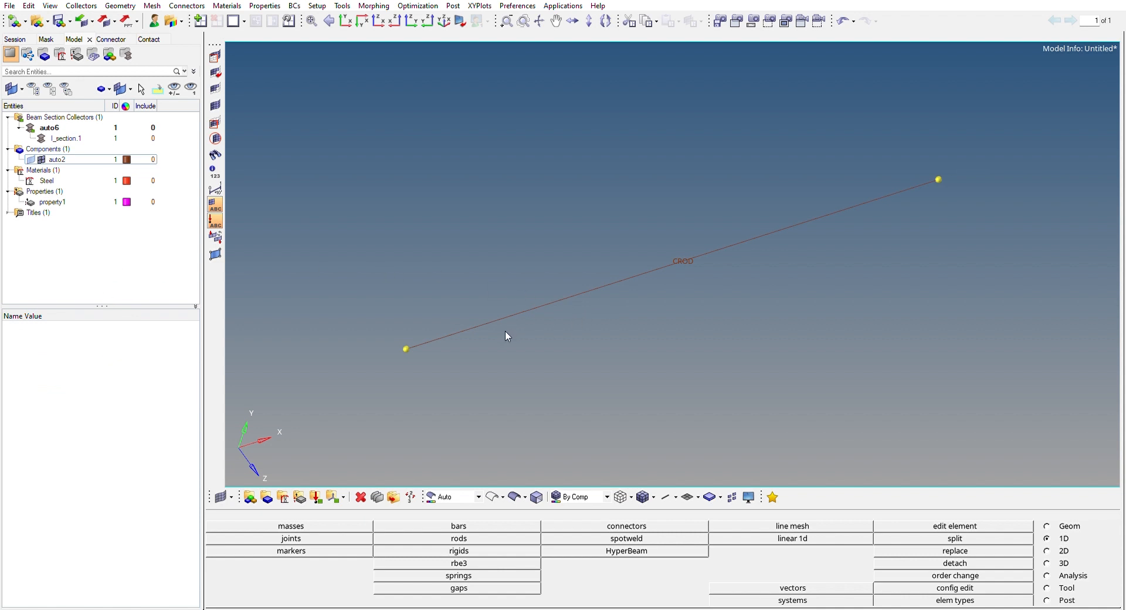
Step: Inspect the 1D element's I-section in 3D element representation from several angles, and restore the simple line display
mouse_move(504, 330)
ctrl+mouse_down()
mouse_move(520, 306)
mouse_move(638, 326)
mouse_move(804, 326)
mouse_move(863, 280)
mouse_move(631, 289)
mouse_move(621, 306)
mouse_move(661, 292)
mouse_move(817, 281)
mouse_move(693, 301)
ctrl+mouse_up()
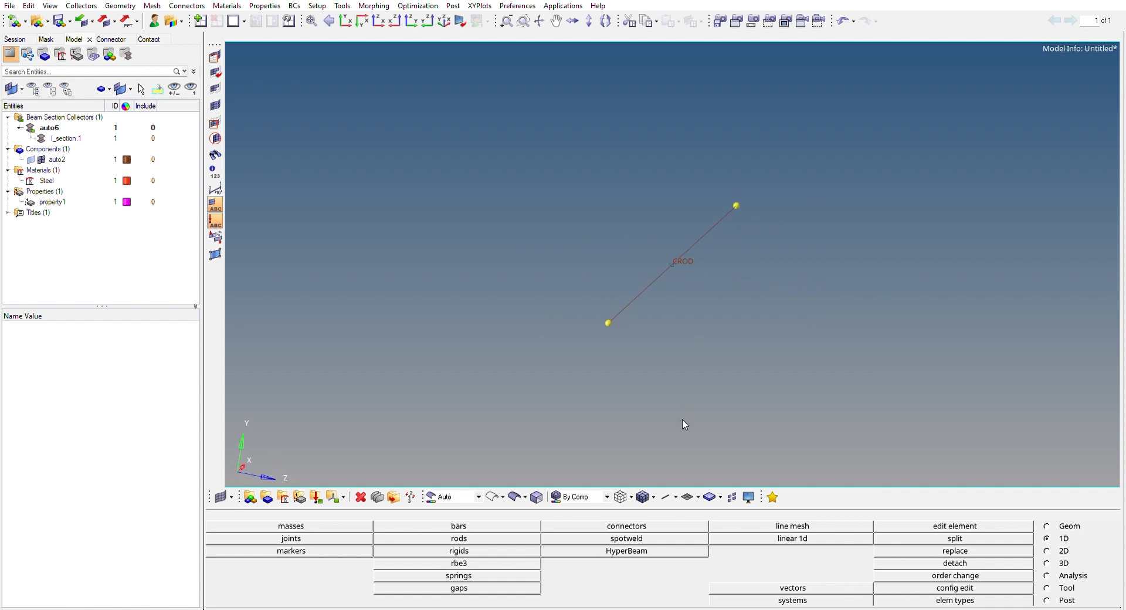
click(677, 491)
click(684, 517)
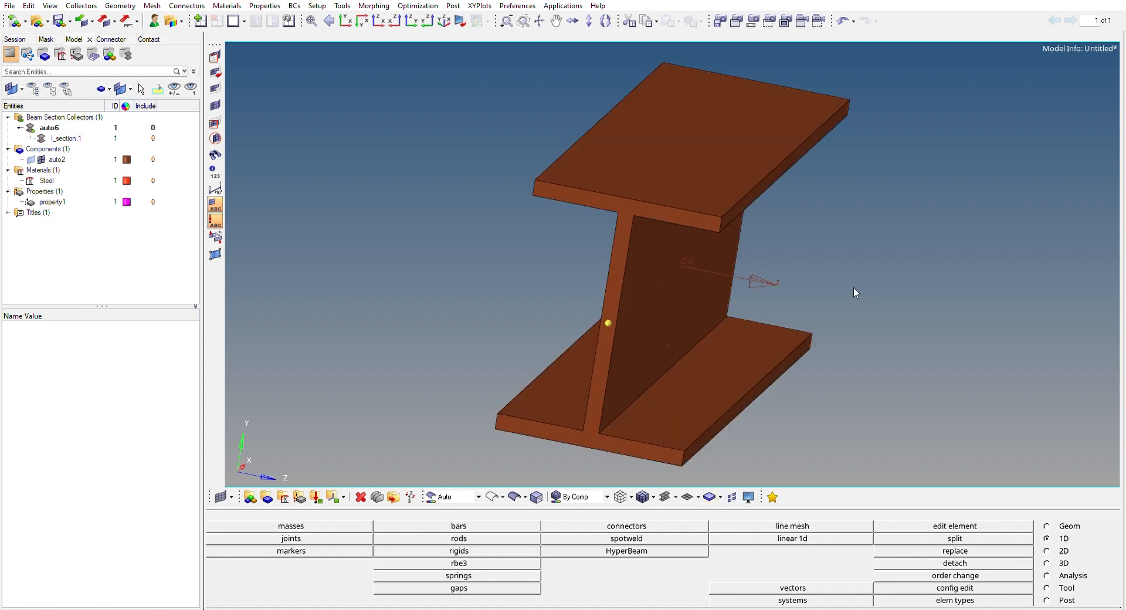
ctrl+drag(884, 182, 793, 147)
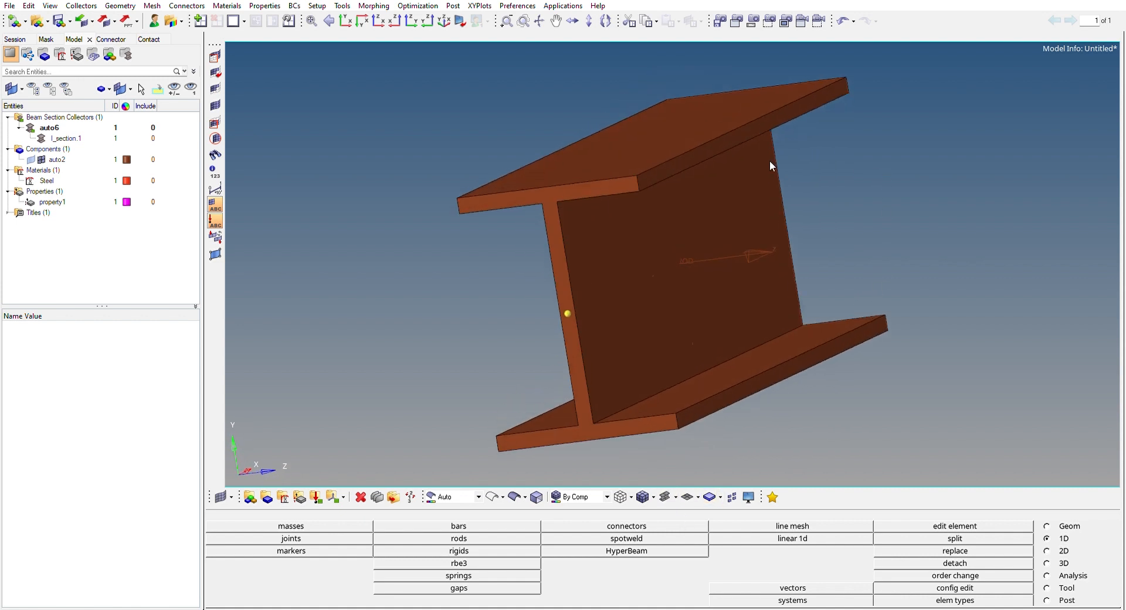
ctrl+drag(666, 292, 775, 289)
ctrl+drag(573, 162, 598, 263)
ctrl+drag(588, 155, 674, 150)
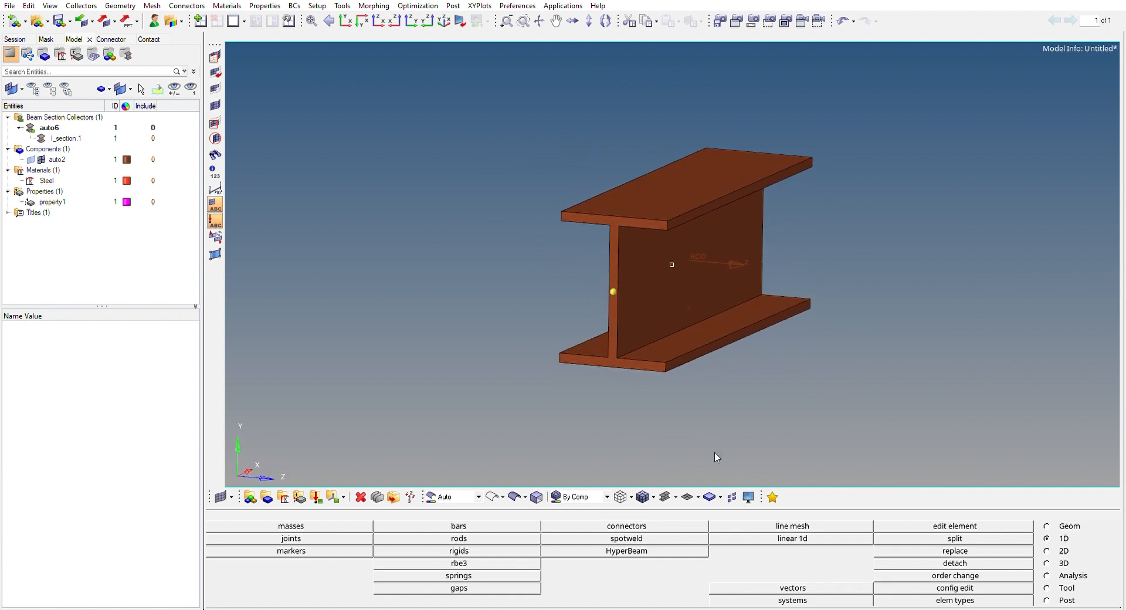
click(669, 497)
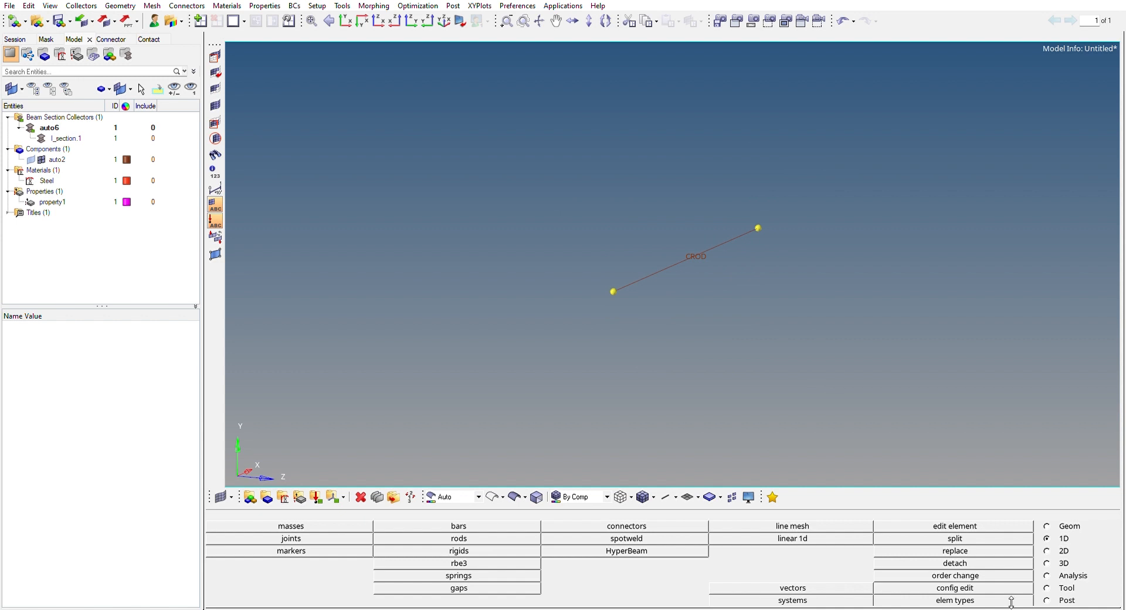
Step: Open HyperLaminate, add a blank MAT1 material, and select the PCOMP laminate type
click(1047, 549)
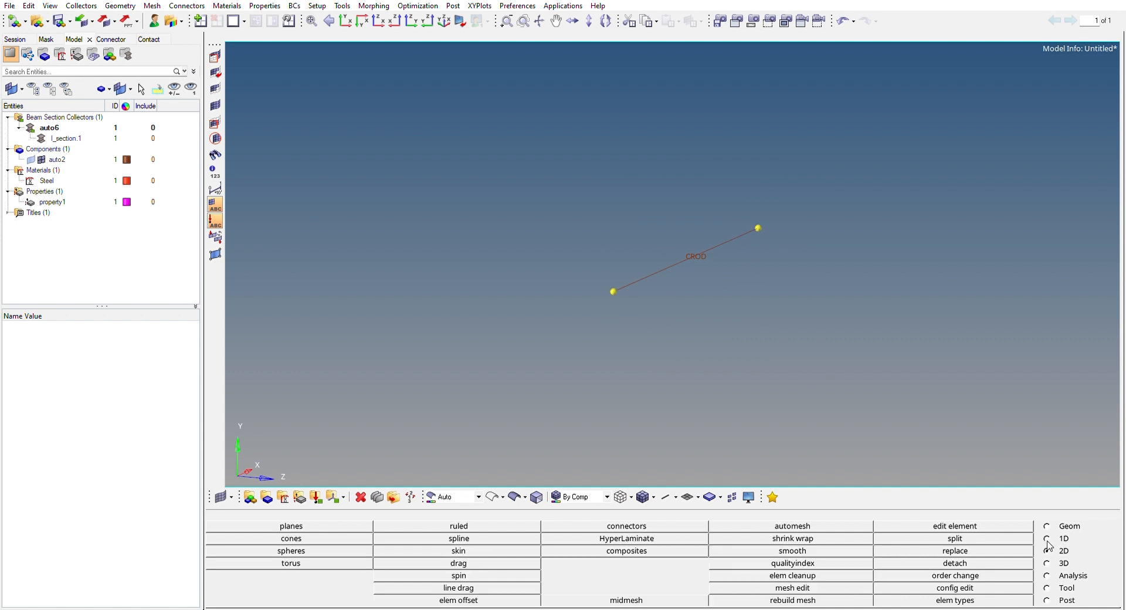
click(693, 538)
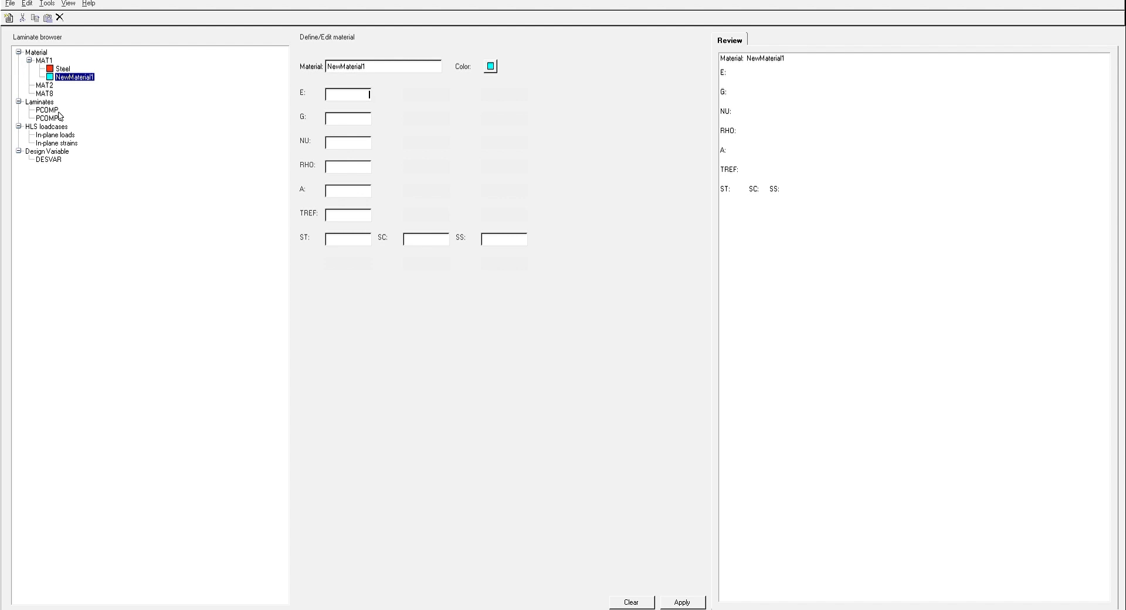
click(53, 62)
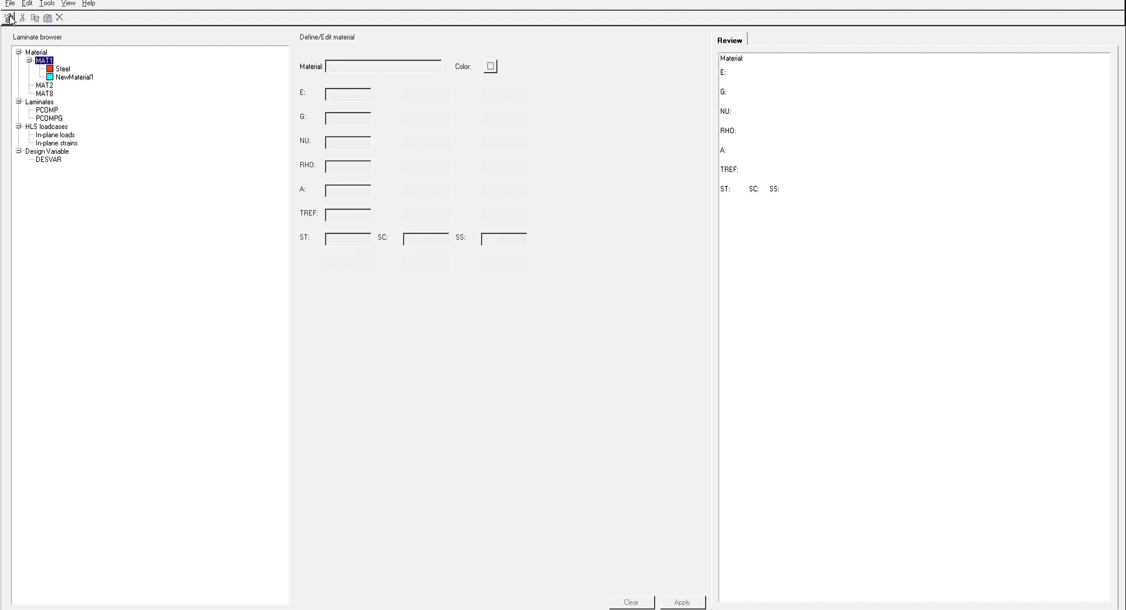
click(47, 112)
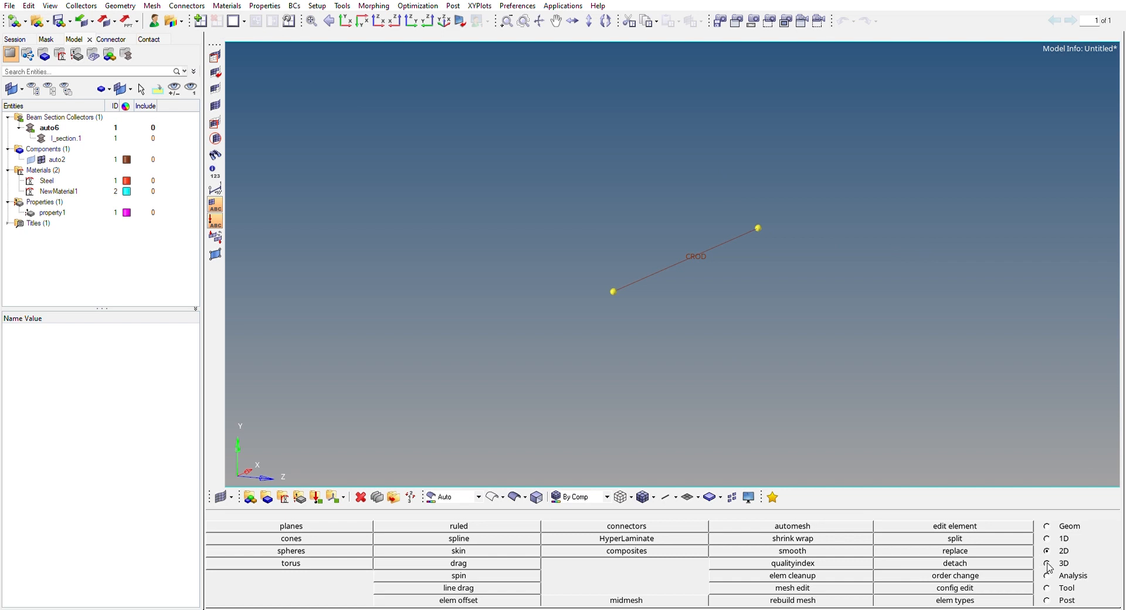
Step: Review the morphing functions offered by HyperMorph and leave it
click(1053, 583)
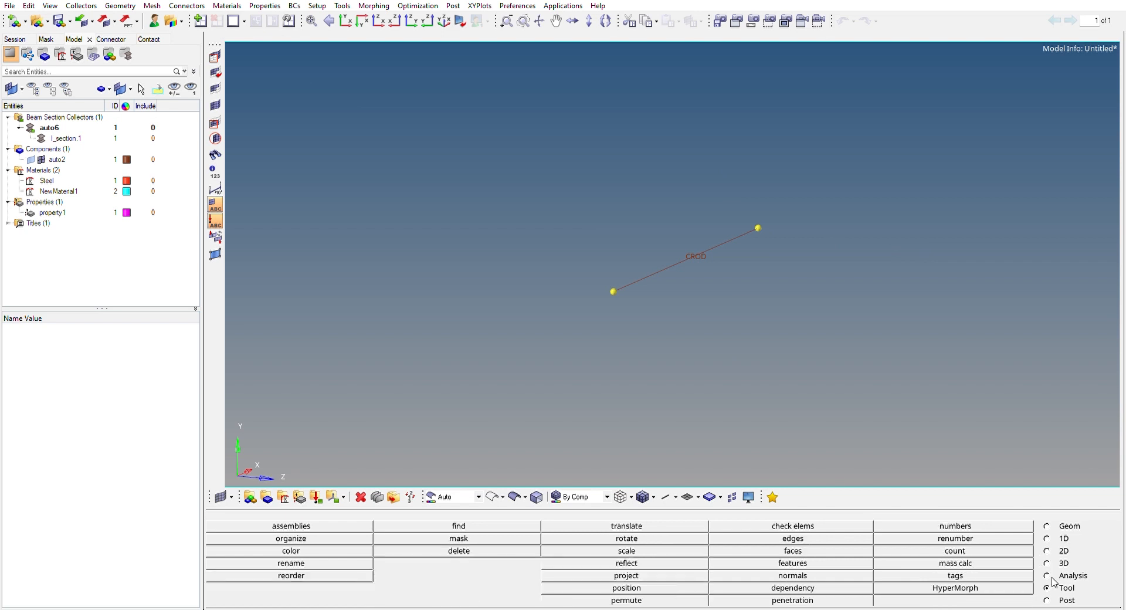
click(1019, 585)
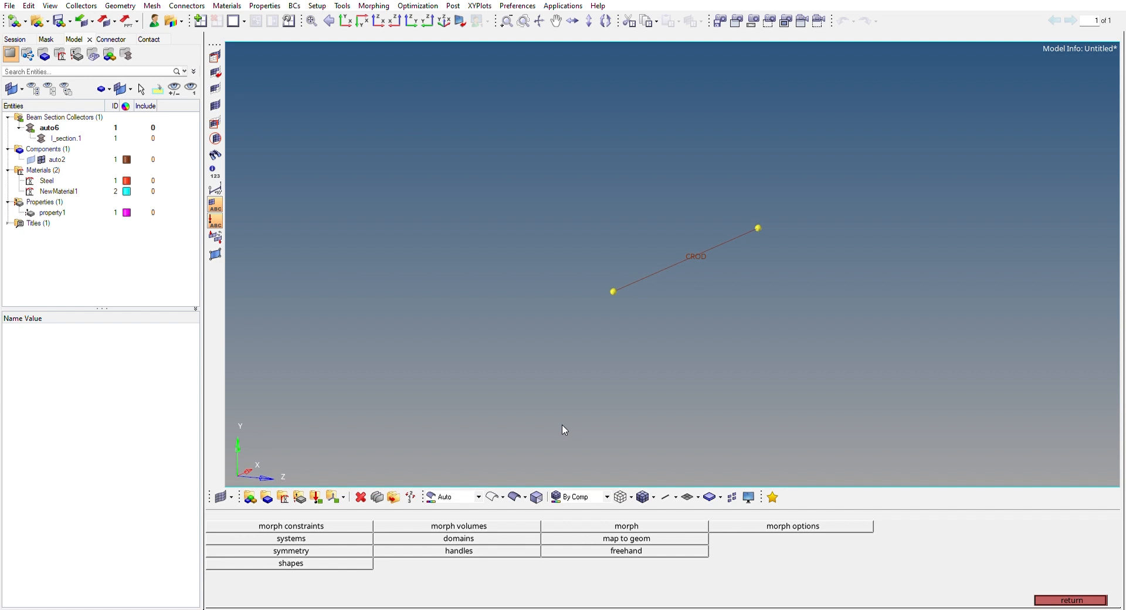
click(1096, 599)
click(1049, 538)
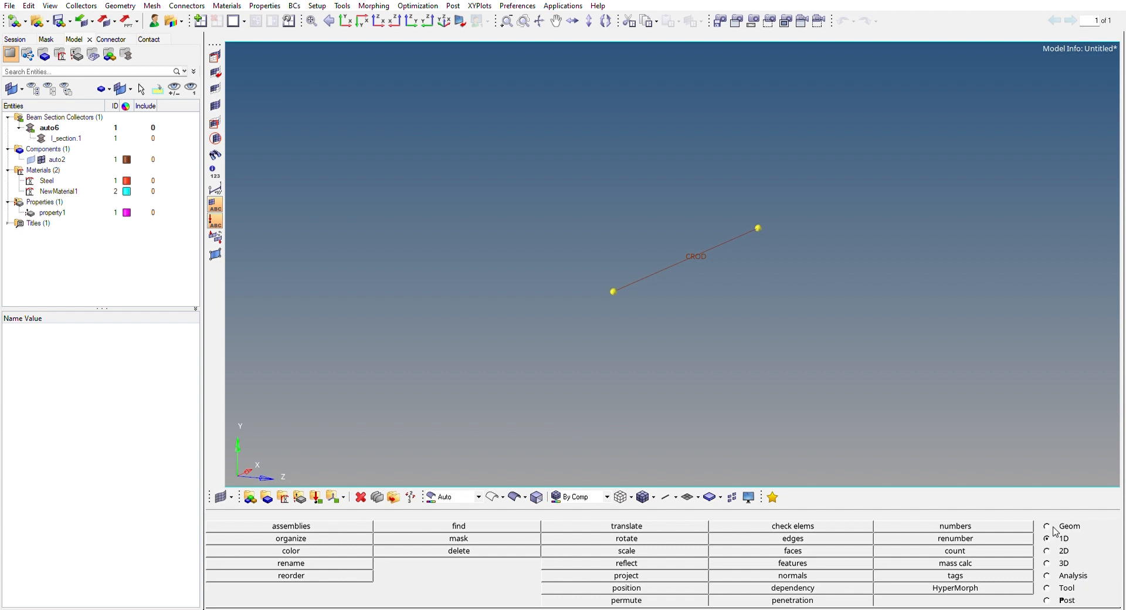
click(1047, 551)
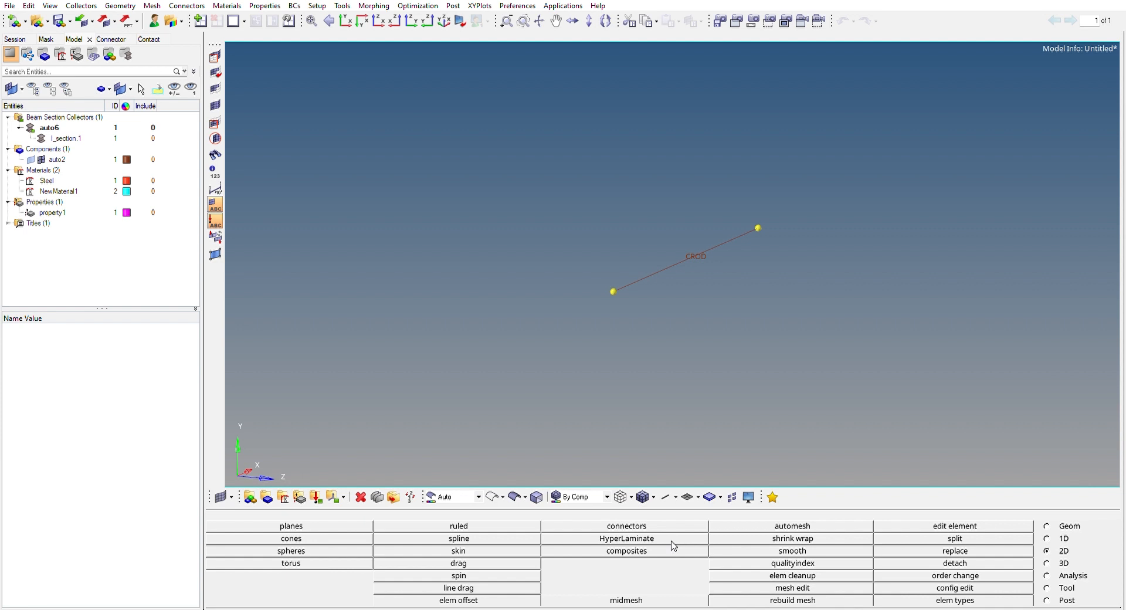
click(1056, 587)
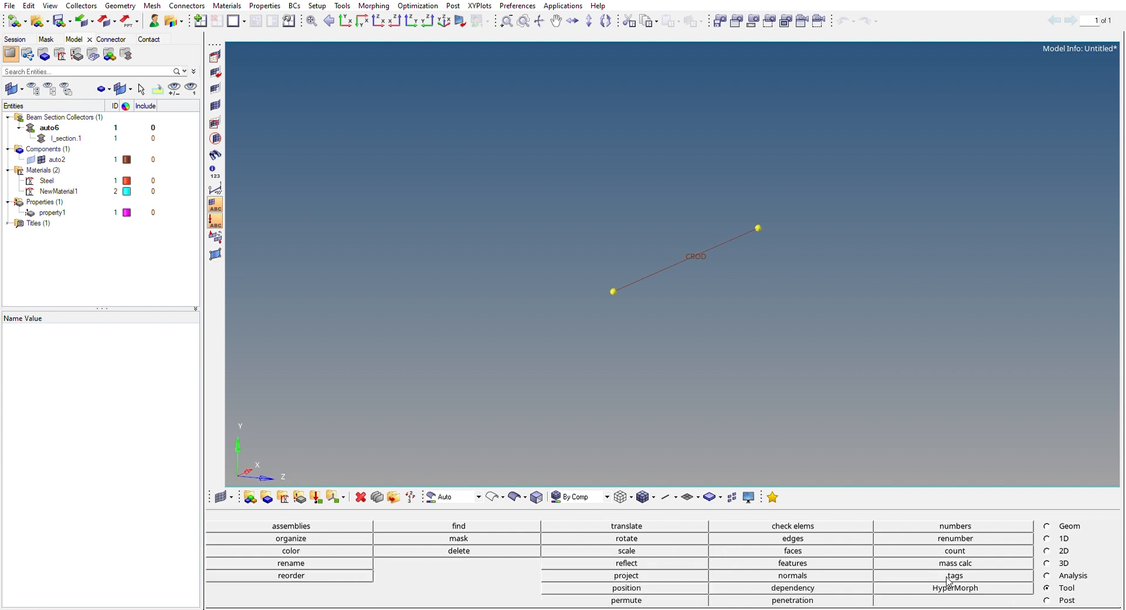